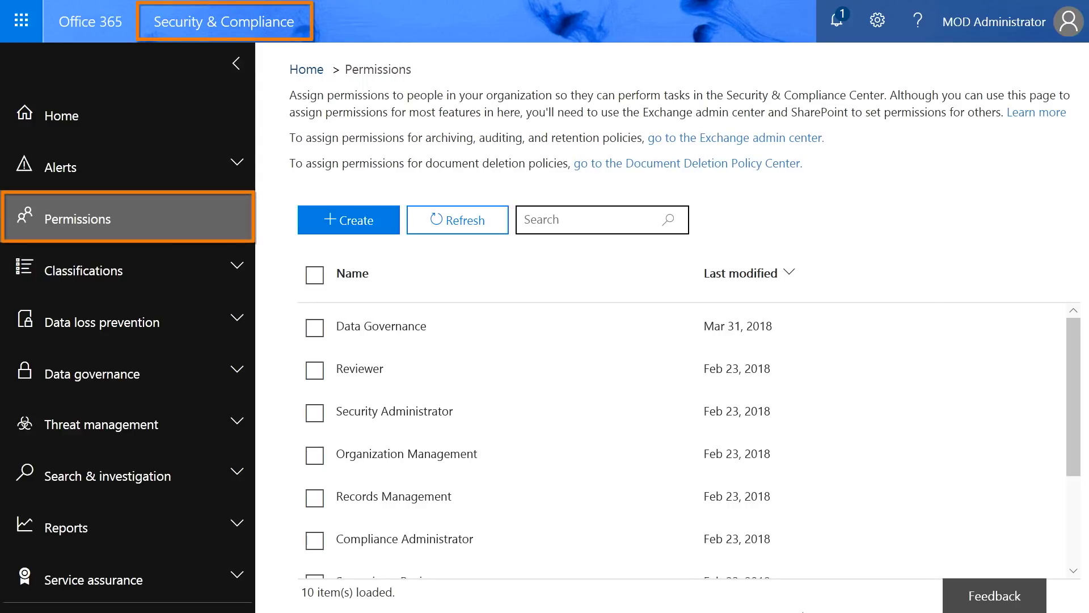
# - Start a new data governance retention policy named Supplier Communications and Records
pyautogui.click(311, 334)
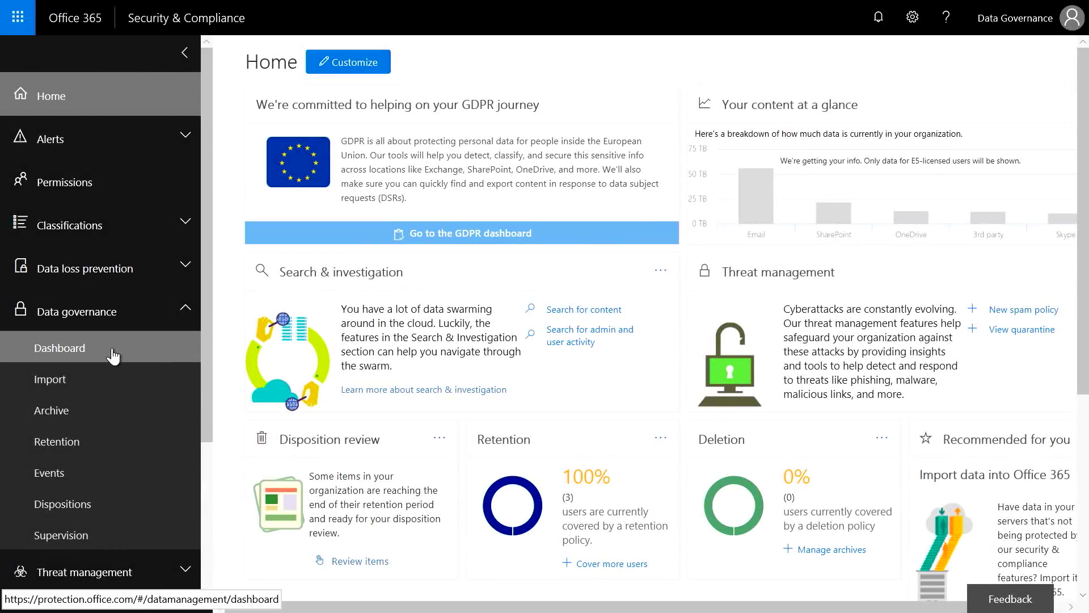
pyautogui.click(57, 442)
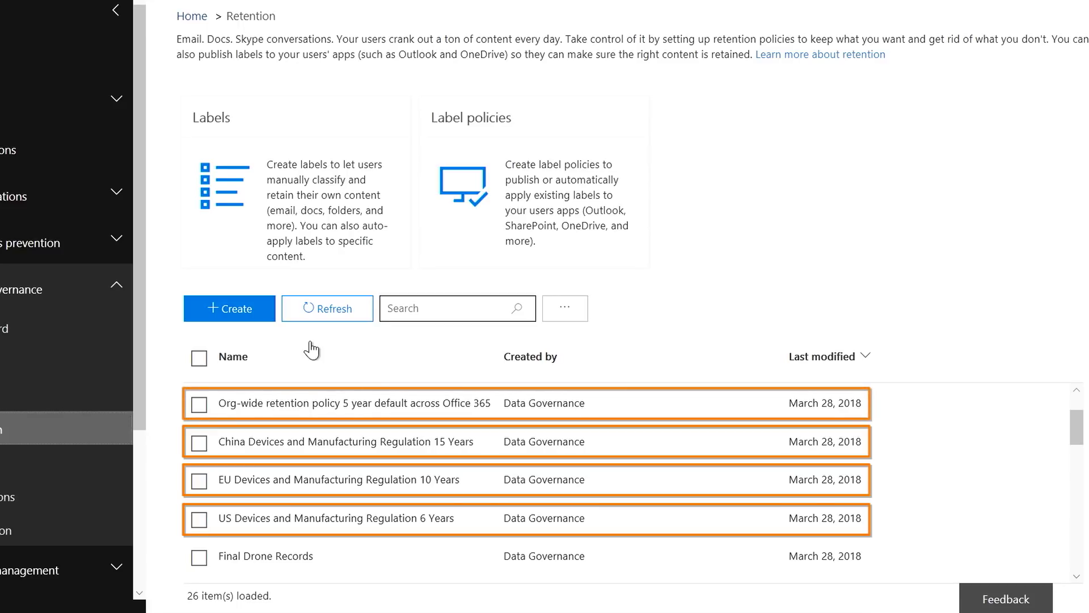
pyautogui.click(232, 312)
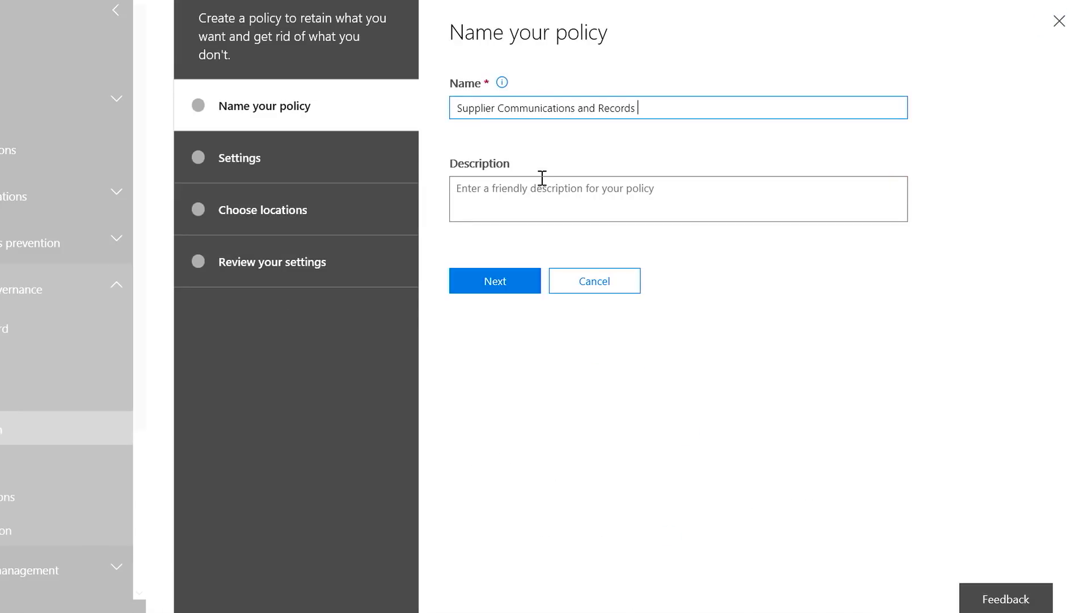
pyautogui.click(496, 284)
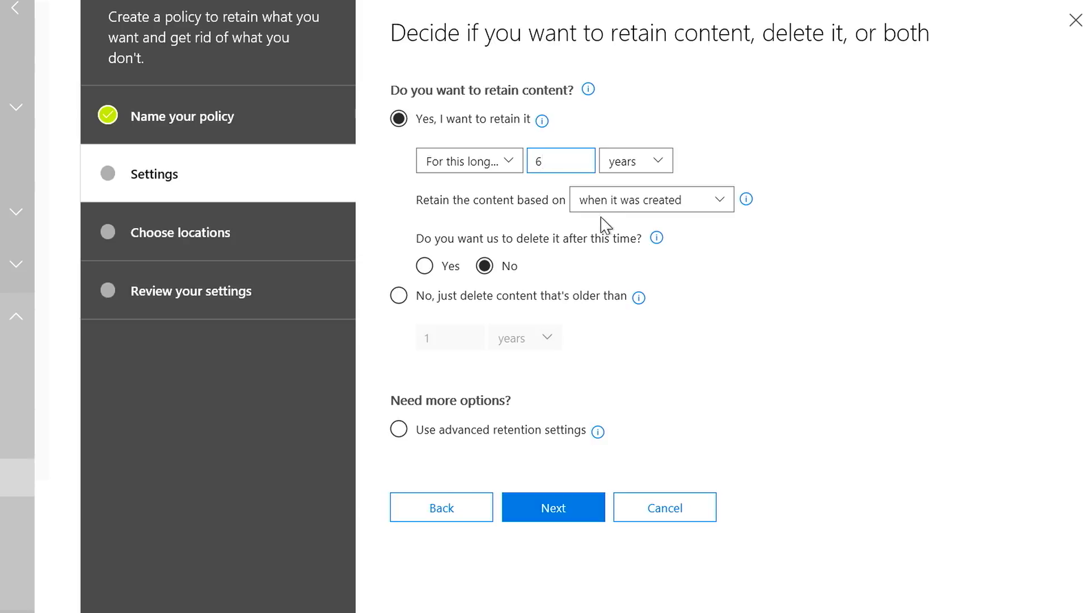
# - Set the policy to retain content for 6 years based on when it was created, without deleting it after this time
pyautogui.click(639, 205)
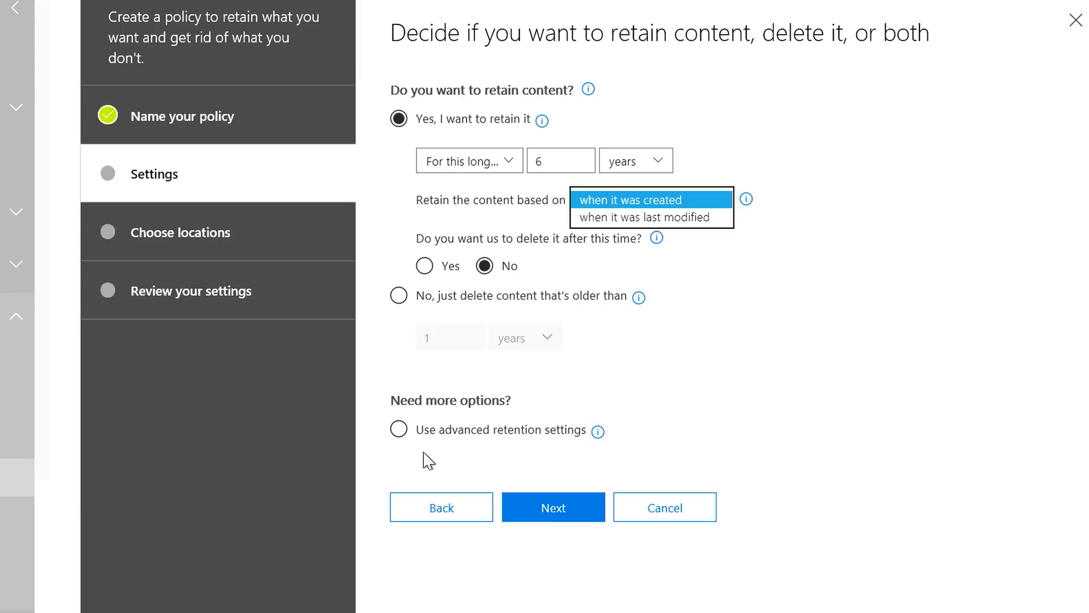
pyautogui.click(561, 513)
# - Apply the retention policy to Teams channel messages and Teams chats, and create the policy
pyautogui.moveTo(1082, 363); pyautogui.dragTo(1074, 548)
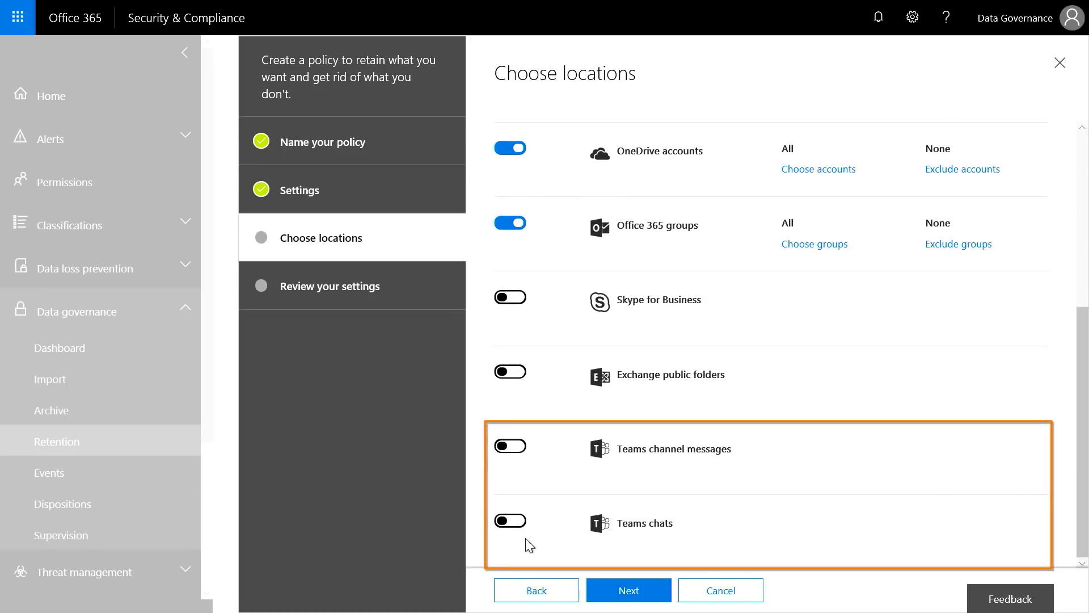
pyautogui.click(513, 446)
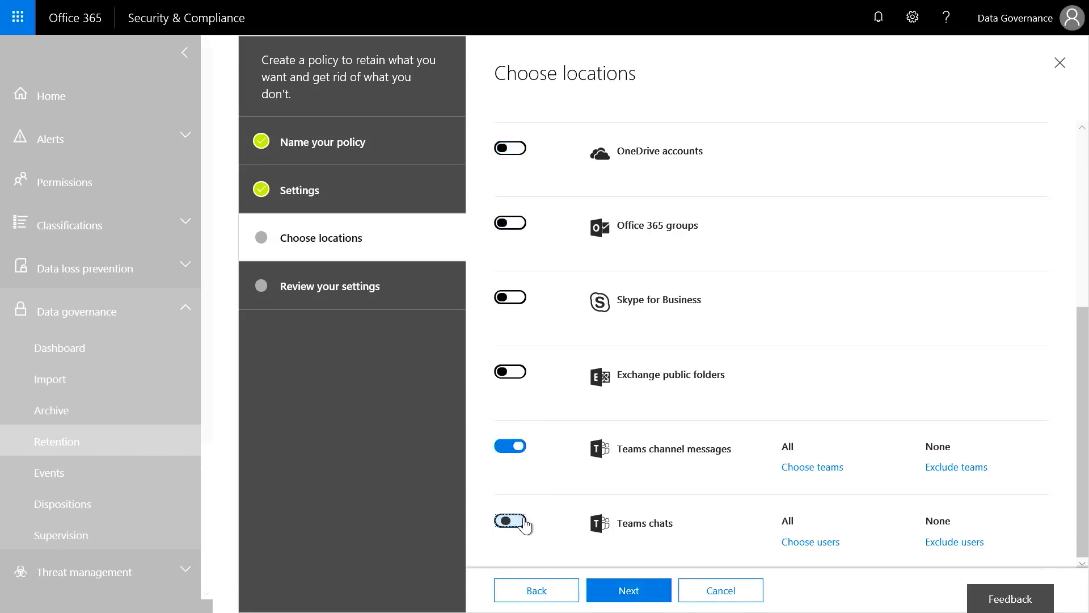
pyautogui.click(630, 588)
pyautogui.click(728, 458)
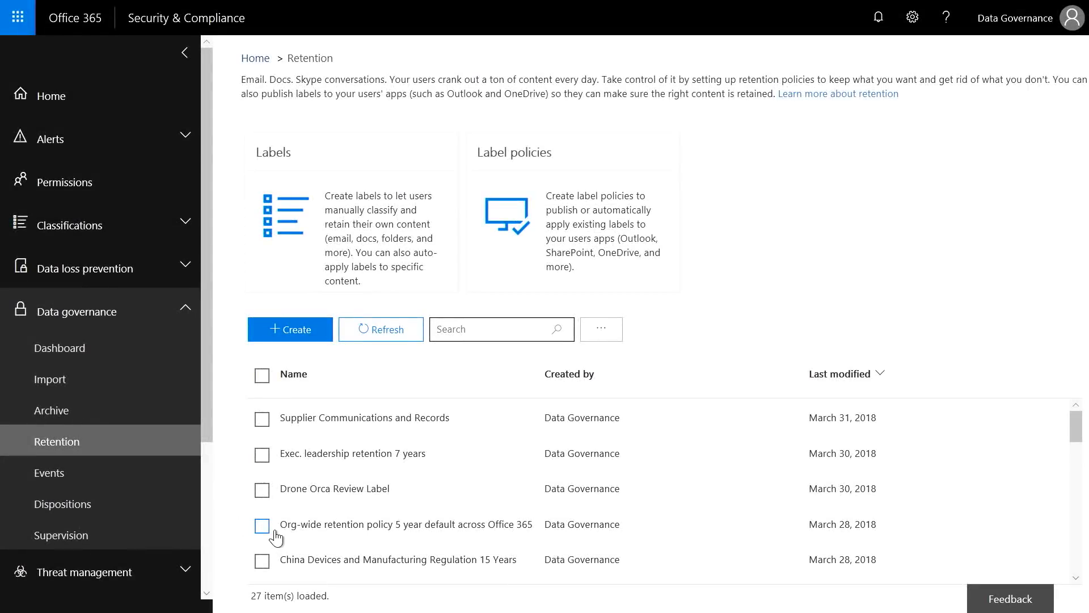
# - View the org-wide 5 year default retention policy and go to the data governance Events page
pyautogui.click(284, 536)
pyautogui.click(118, 488)
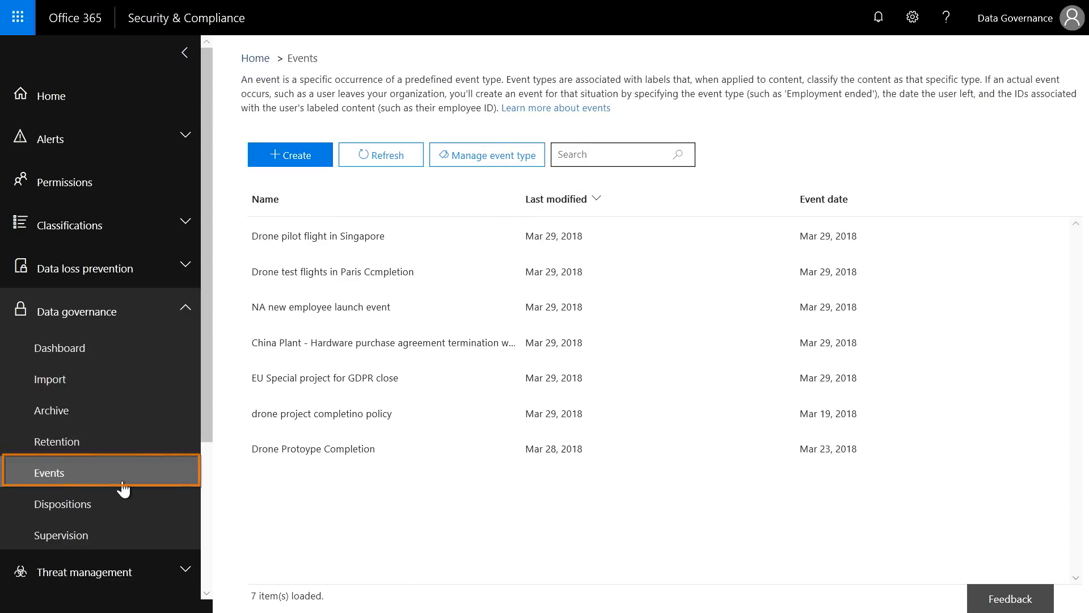
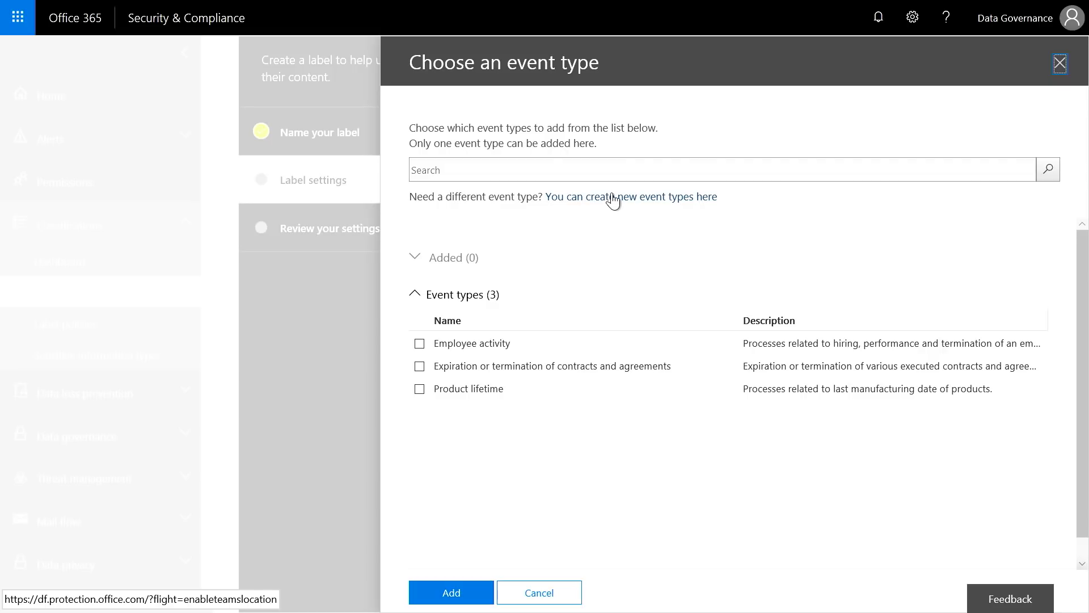
# - Create a new event type named Orca Drone Project Completion from the label's event type selection
pyautogui.click(612, 197)
pyautogui.write('Orca Drone Project Completion')
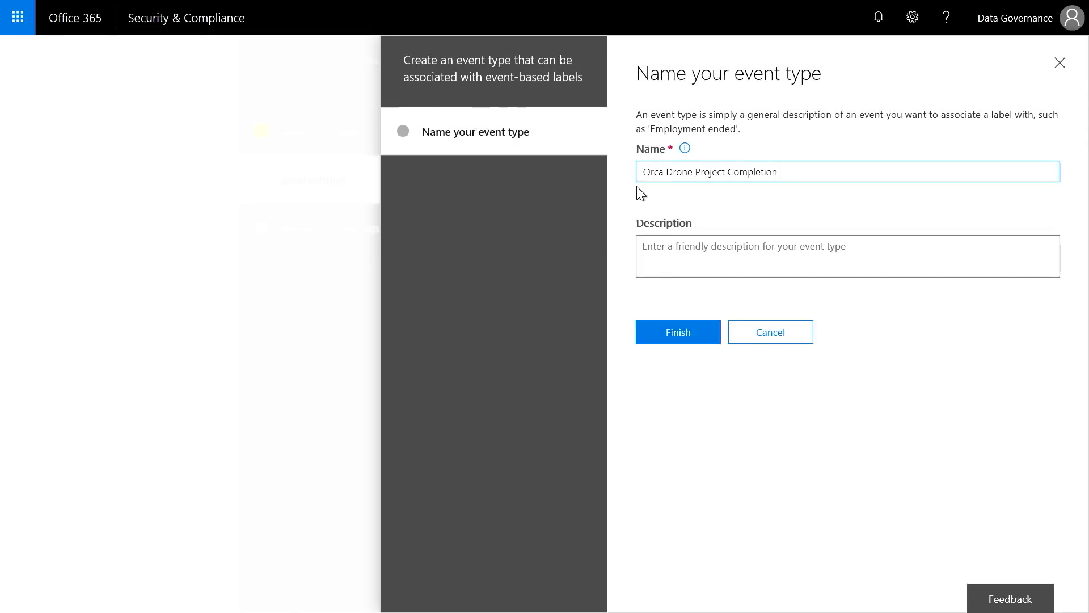
pyautogui.click(681, 335)
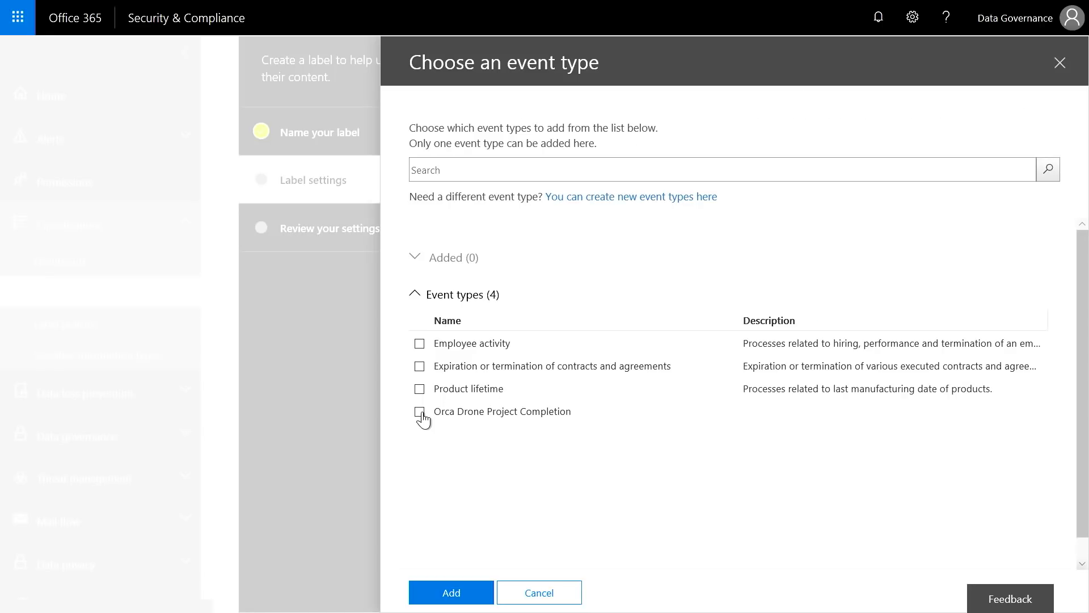
# - Add the Orca Drone Project Completion event type to the Drone Orca Day 1 label and create the label
pyautogui.click(419, 411)
pyautogui.click(451, 593)
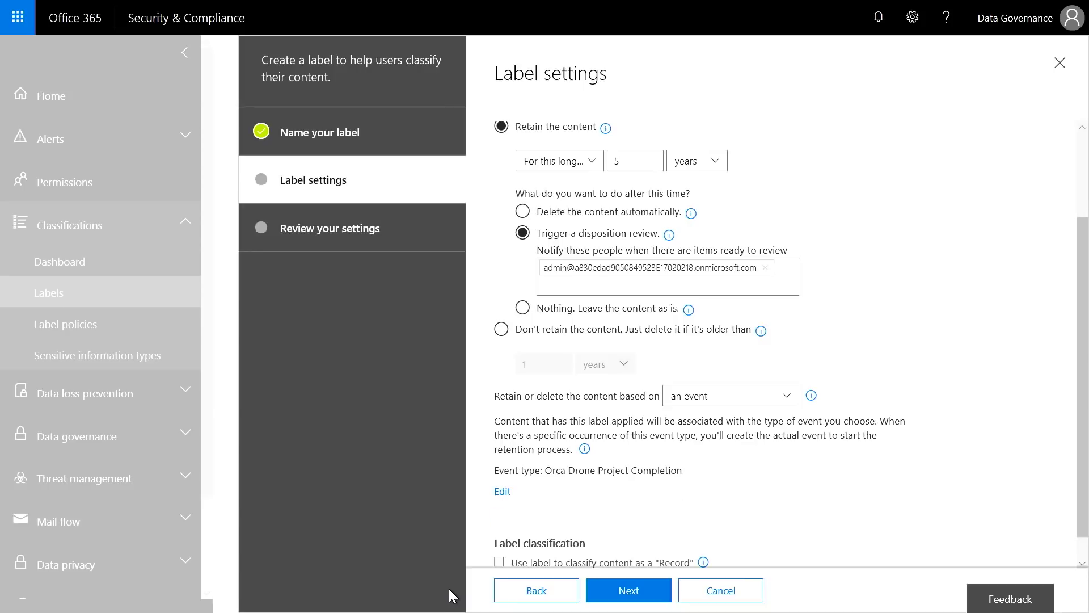
pyautogui.click(623, 595)
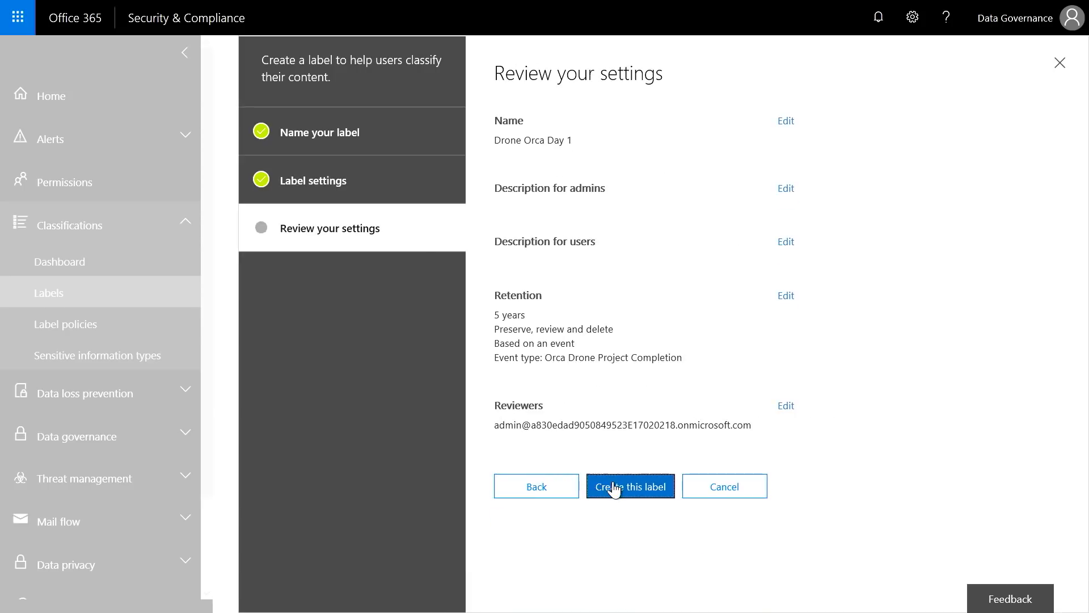
pyautogui.click(615, 489)
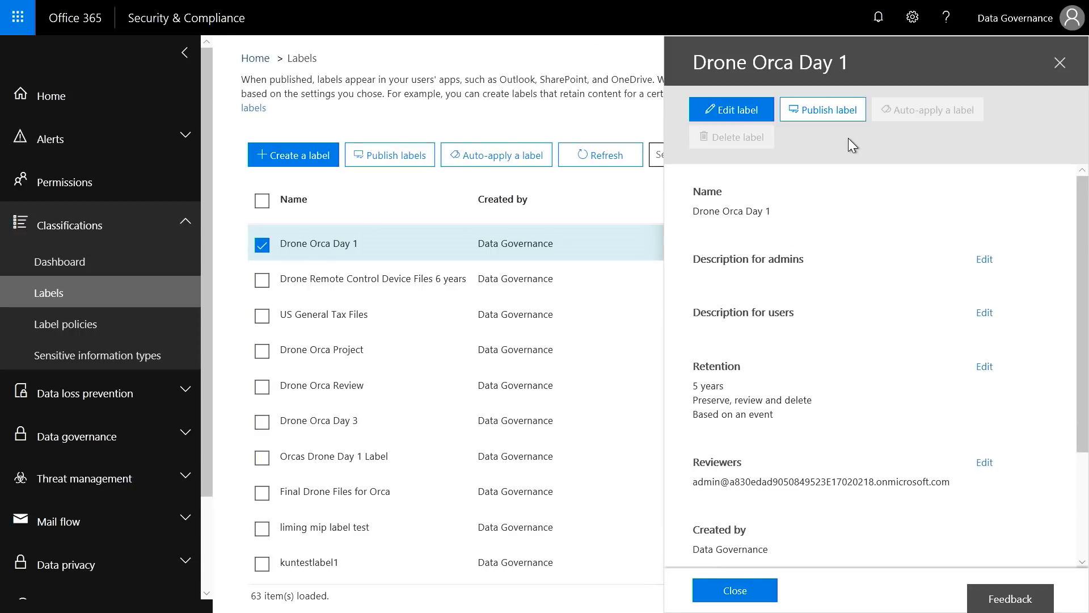
# - Set the Drone Orca Day 1 label to publish only to chosen SharePoint sites, excluding Exchange email, OneDrive accounts and Office 365 groups
pyautogui.click(830, 113)
pyautogui.click(556, 248)
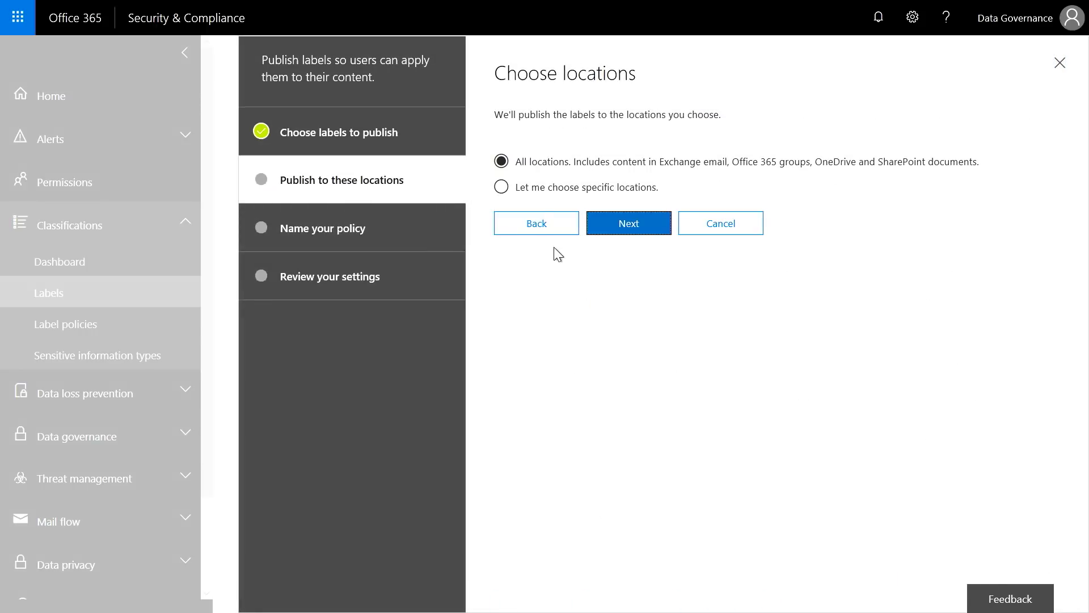
pyautogui.click(549, 188)
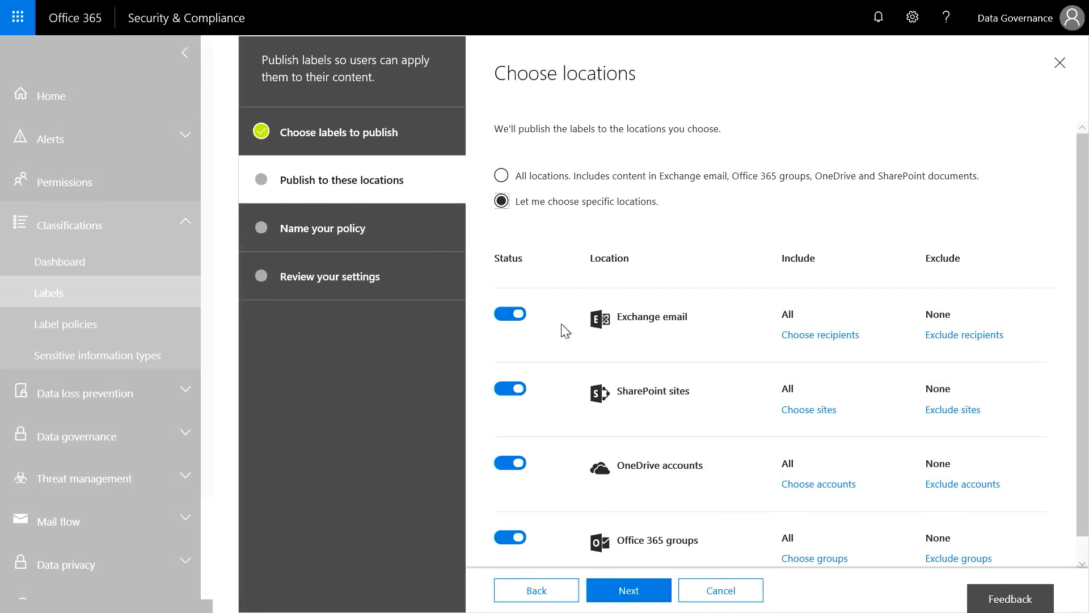
pyautogui.click(503, 315)
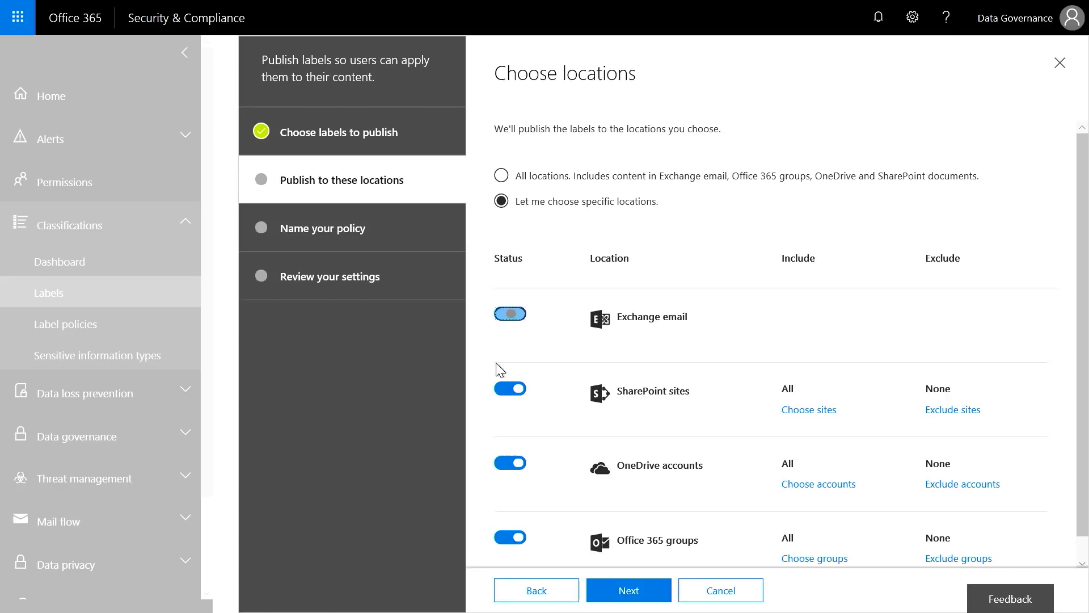
pyautogui.click(507, 462)
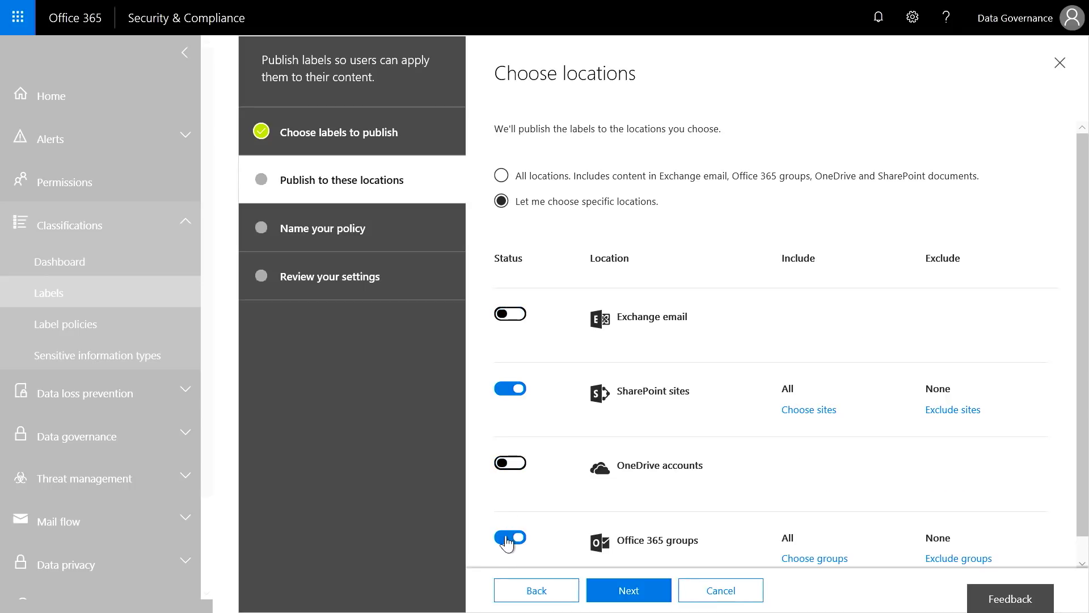
pyautogui.click(507, 538)
pyautogui.click(810, 410)
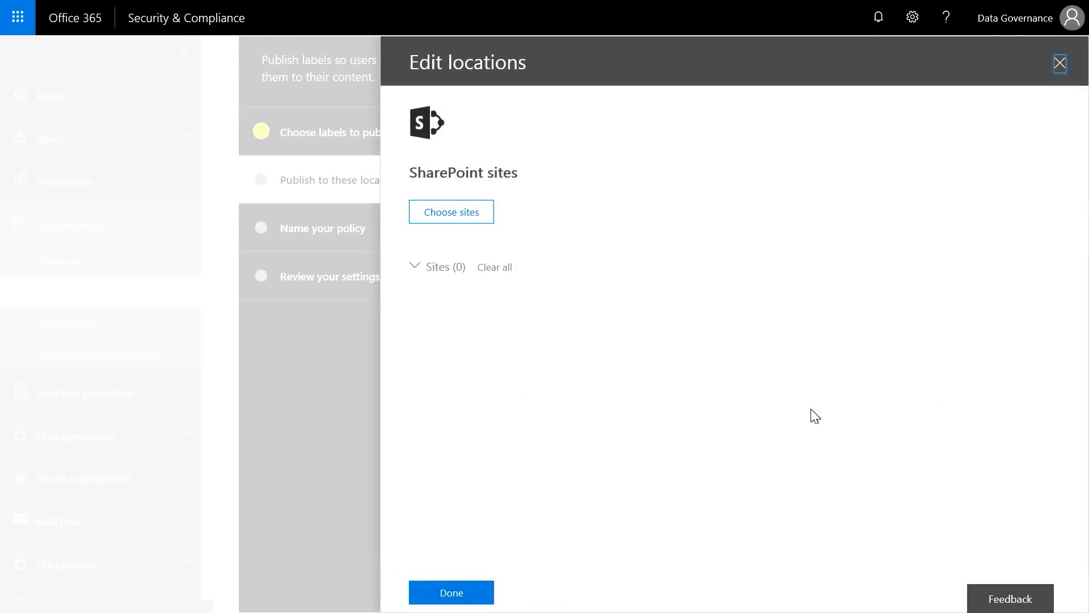
pyautogui.click(441, 215)
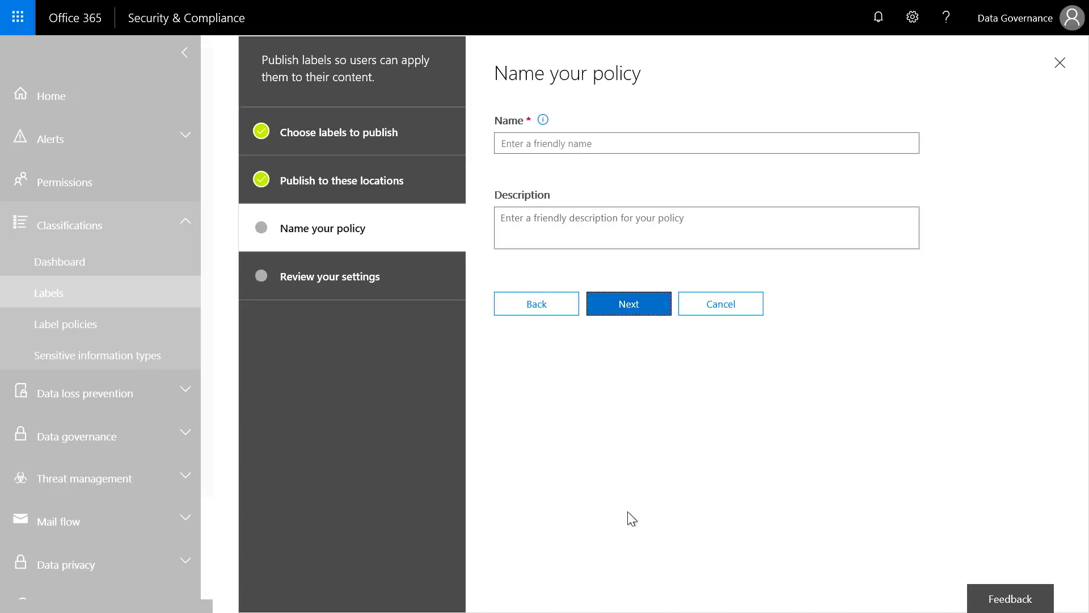
# - Name the label policy "orca drone project" and publish the label
pyautogui.click(554, 144)
pyautogui.write('orca drone project')
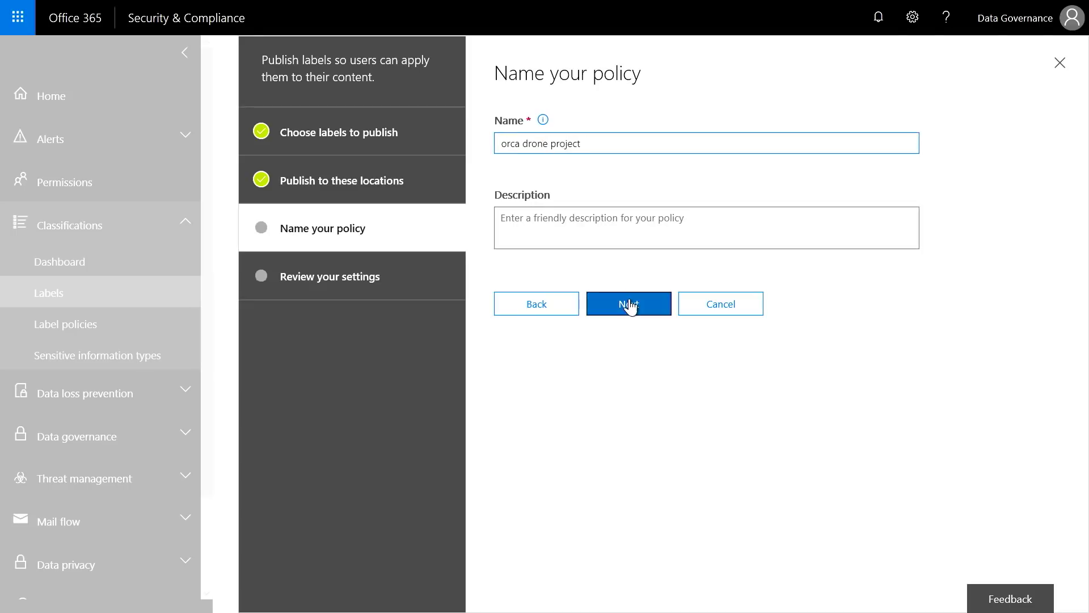
pyautogui.click(630, 303)
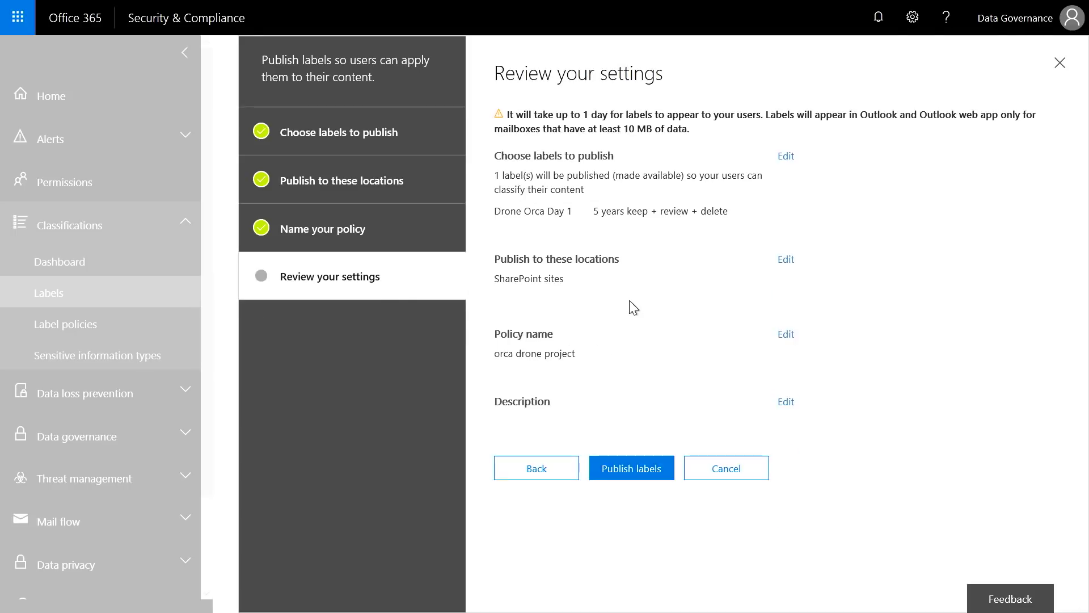
pyautogui.click(623, 472)
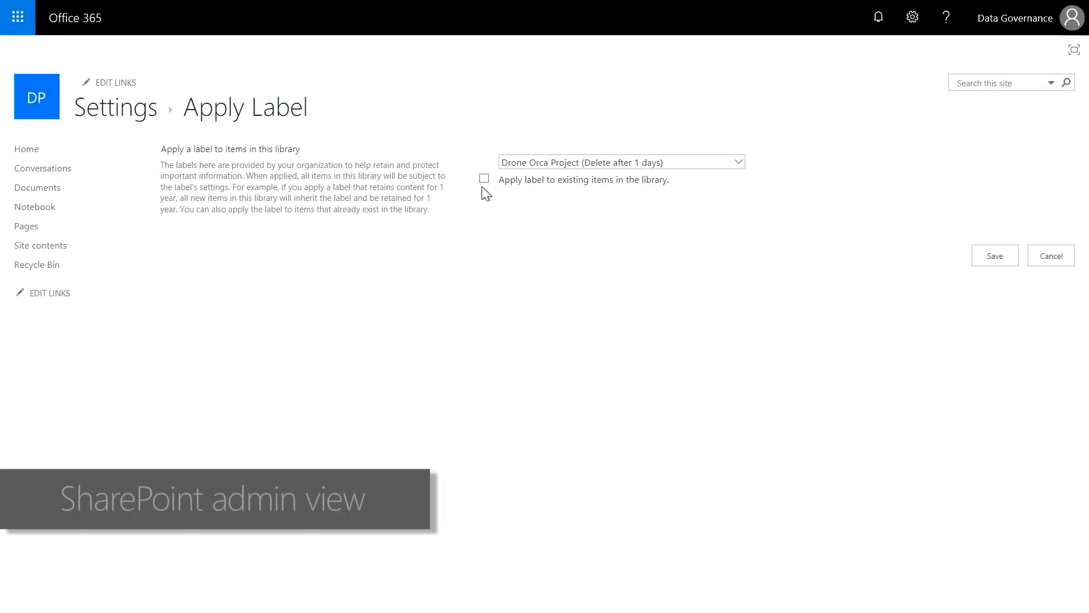
# - In the SharePoint library's Apply Label settings, include existing library items and open the list of labels
pyautogui.click(483, 178)
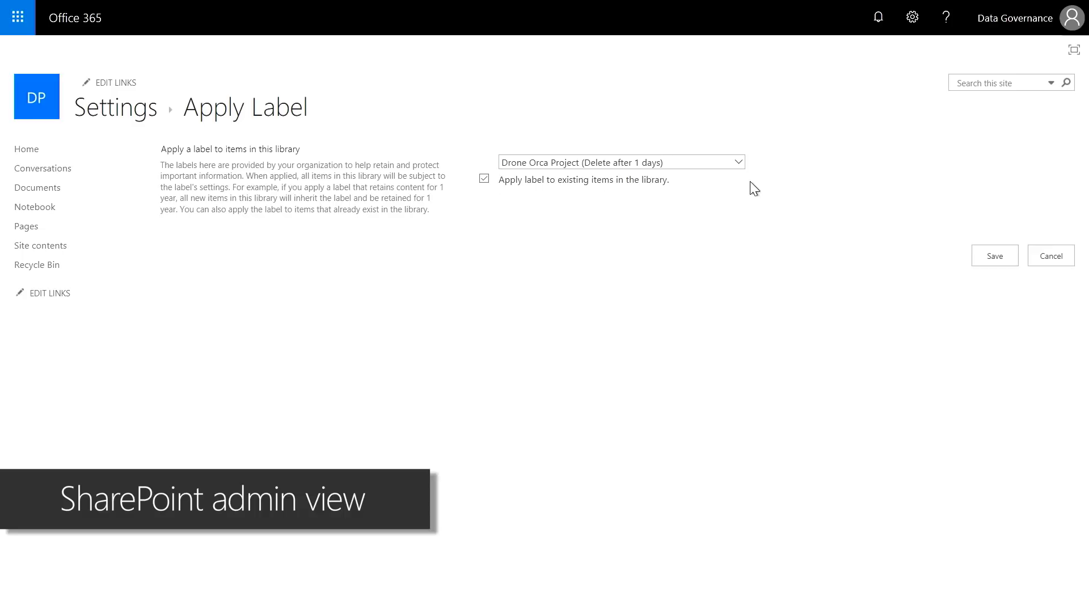
pyautogui.click(734, 163)
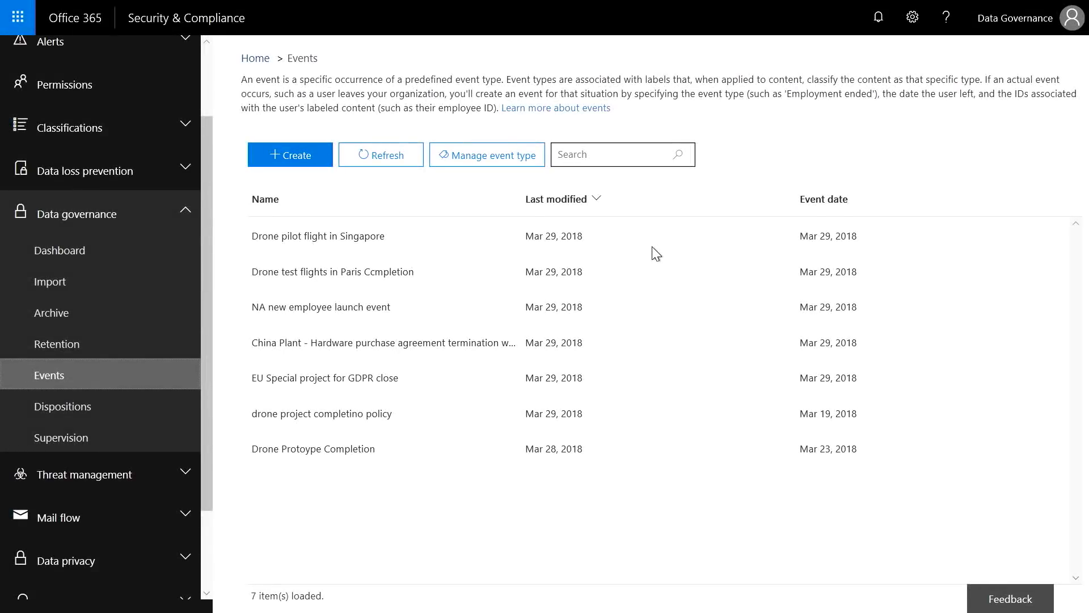
# - Start a new data governance event named "orca drone project completion"
pyautogui.click(290, 155)
pyautogui.write('orca drone project completion')
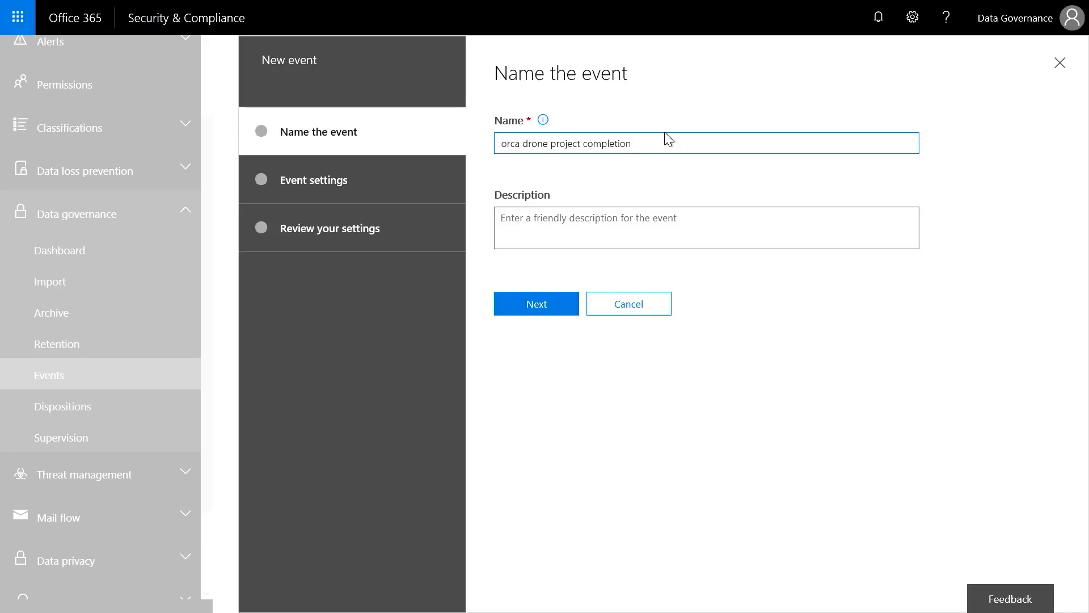
pyautogui.click(546, 305)
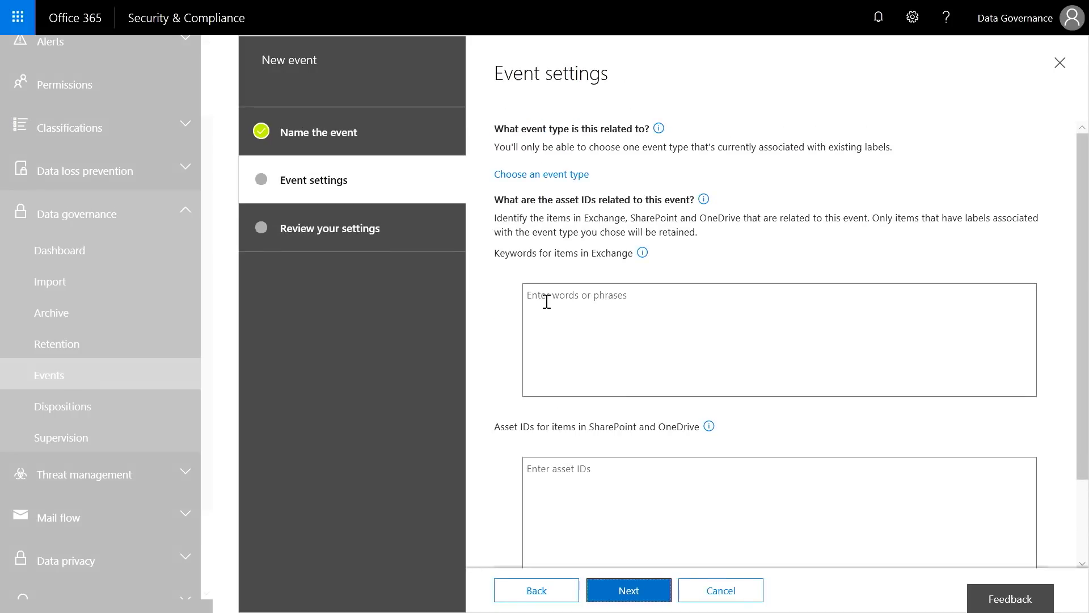
# - Assign the Orca Drone Project Completion event type to the new event
pyautogui.scroll(-1, 1084, 318)
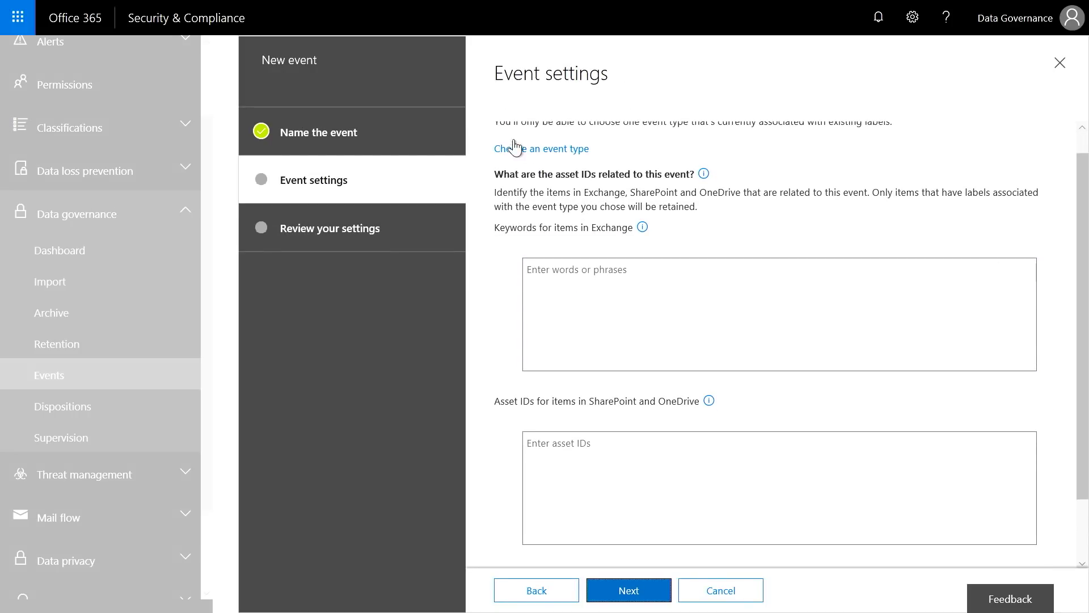
pyautogui.click(539, 151)
pyautogui.click(419, 322)
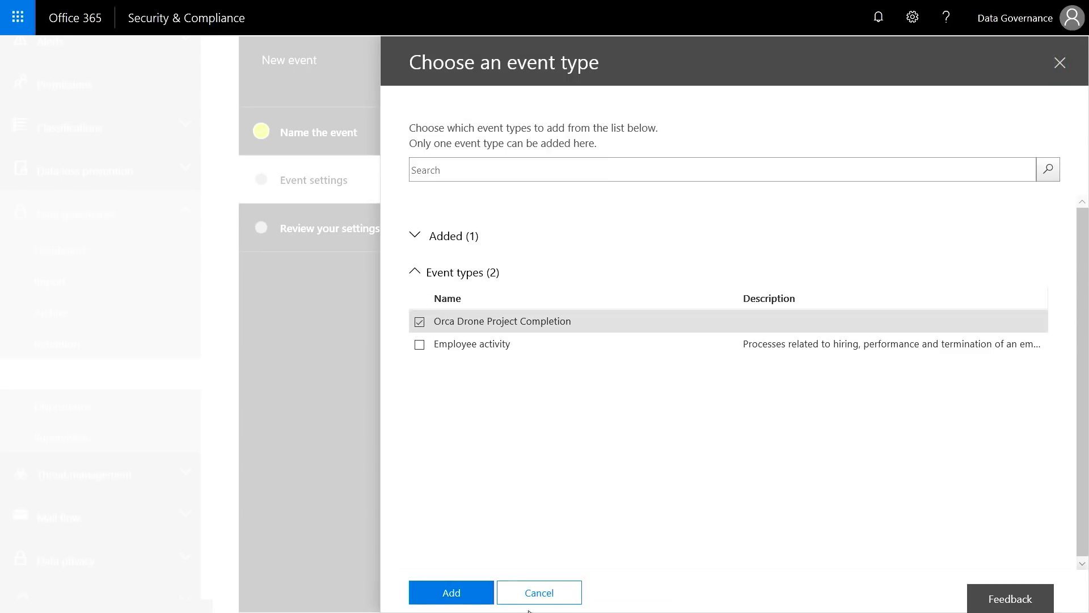
pyautogui.click(457, 591)
# - Set the event's date to March 20, 2018 and create the event
pyautogui.scroll(-3, 1084, 340)
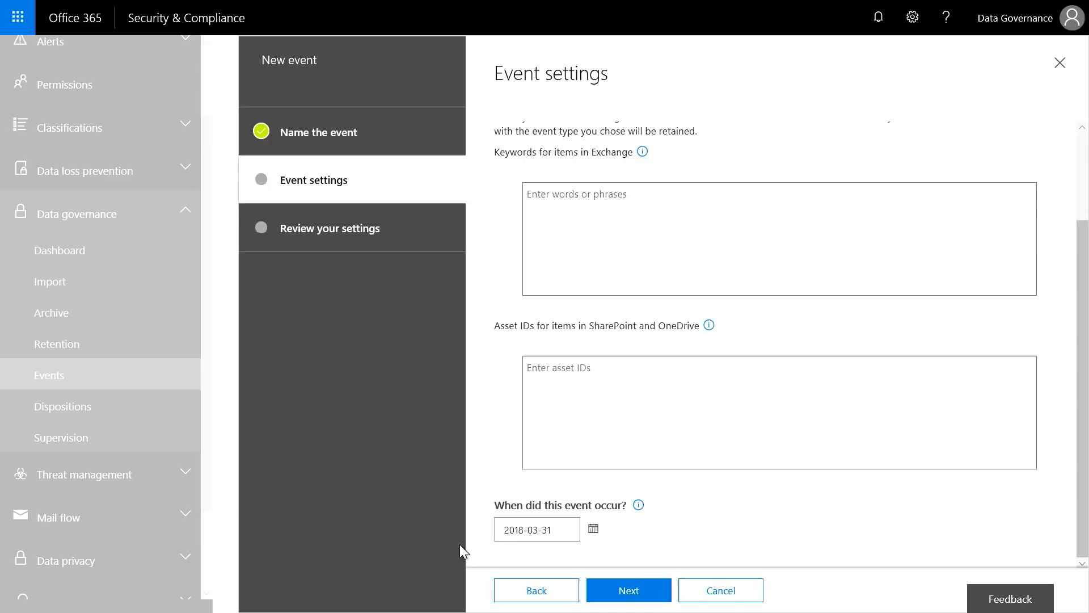
pyautogui.click(529, 529)
pyautogui.click(593, 529)
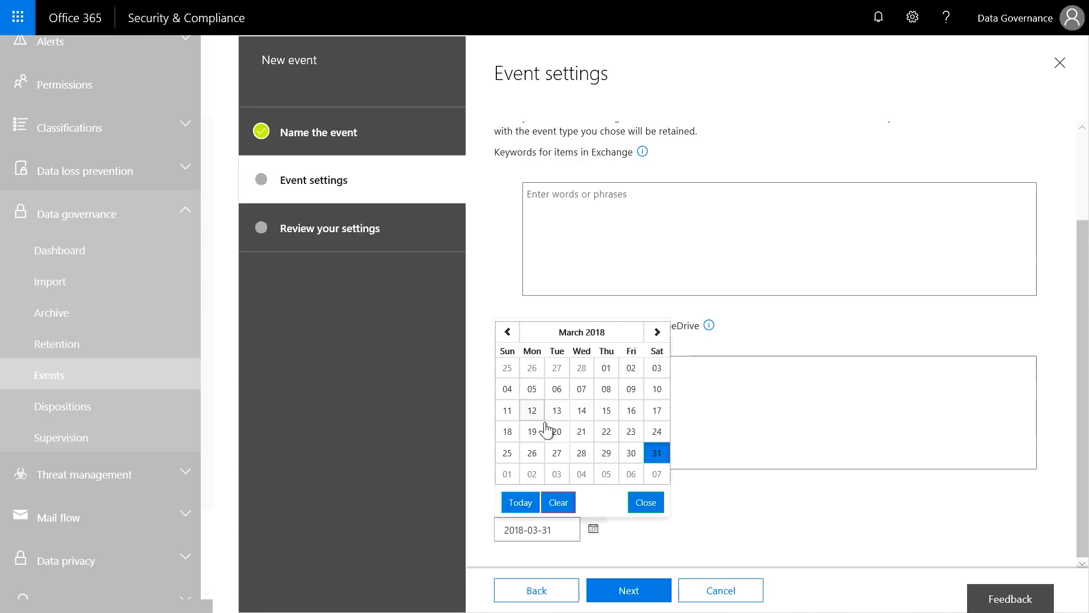
pyautogui.click(558, 435)
pyautogui.click(629, 590)
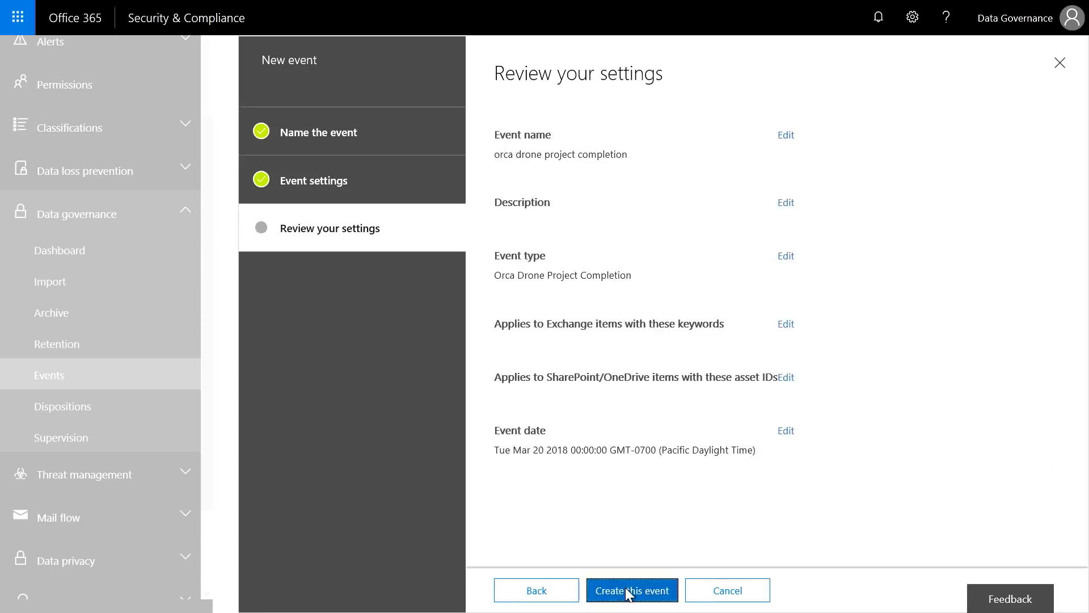
pyautogui.click(616, 505)
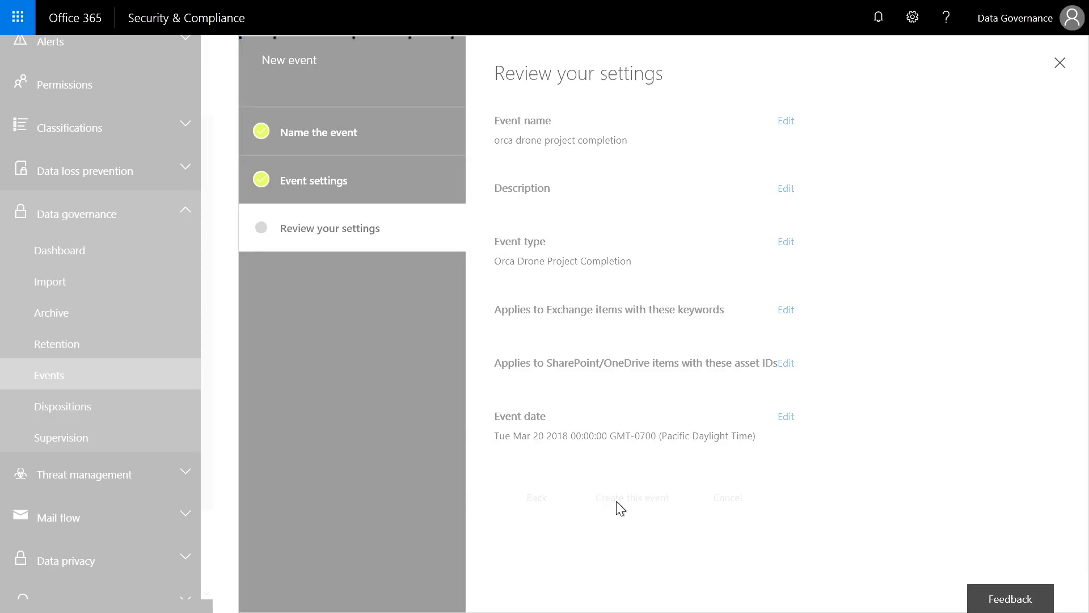